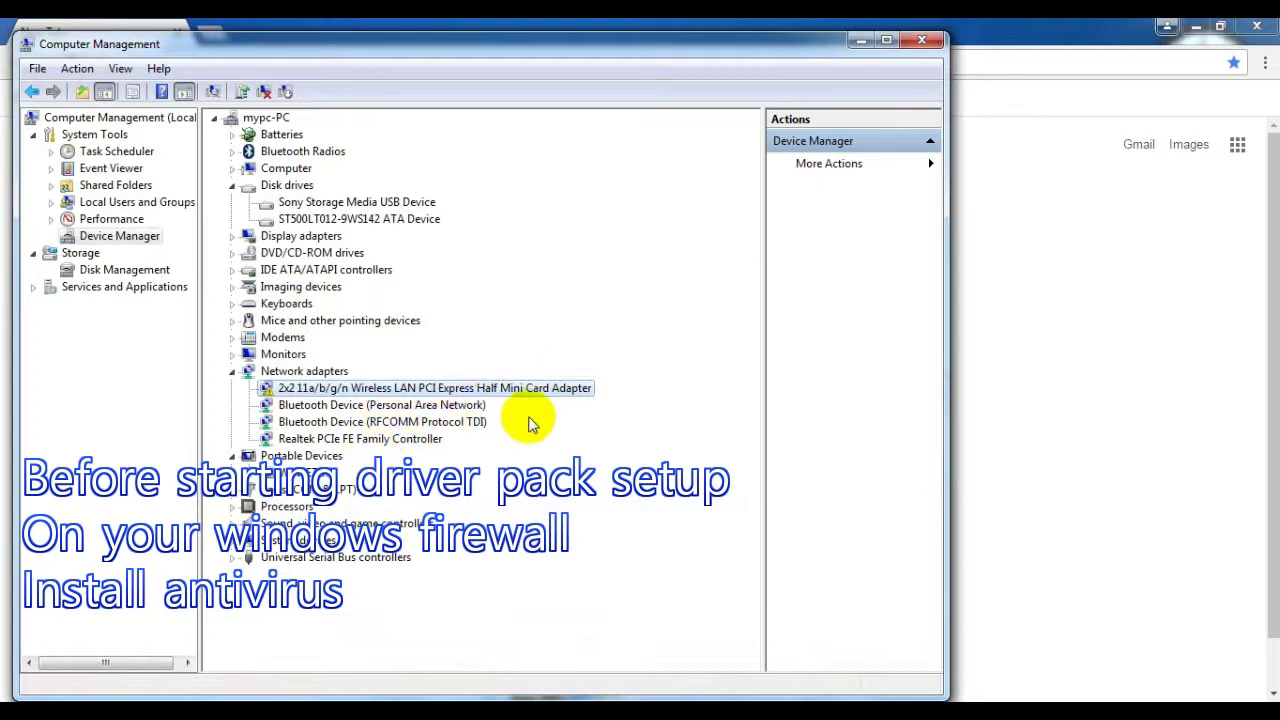
Step: Review the Computer and Display adapters categories in Device Manager, then close Computer Management
click(232, 168)
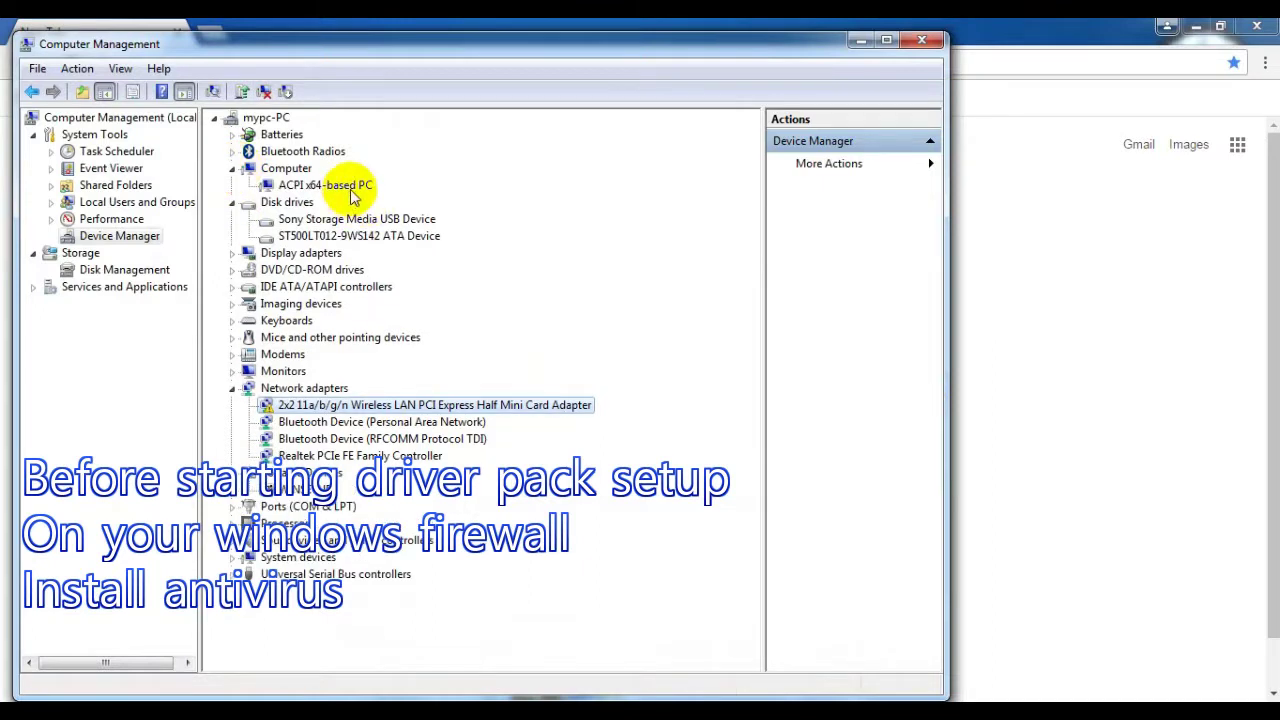
click(232, 253)
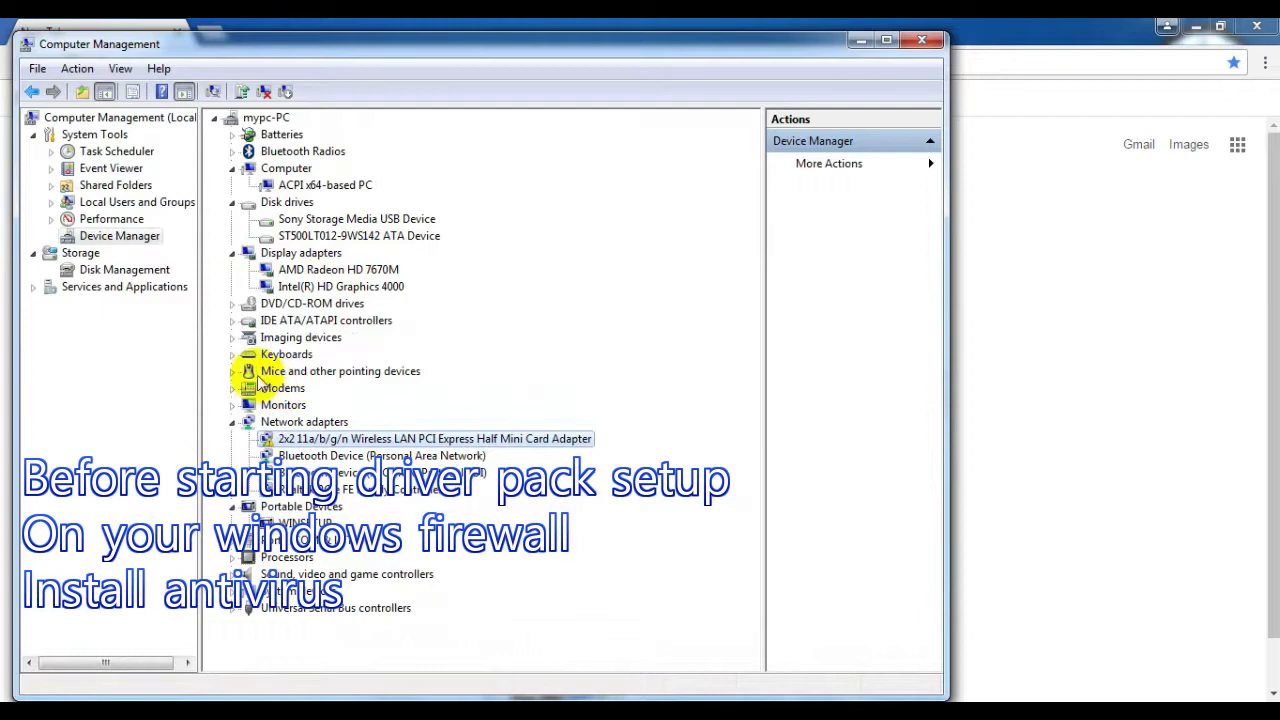
click(922, 42)
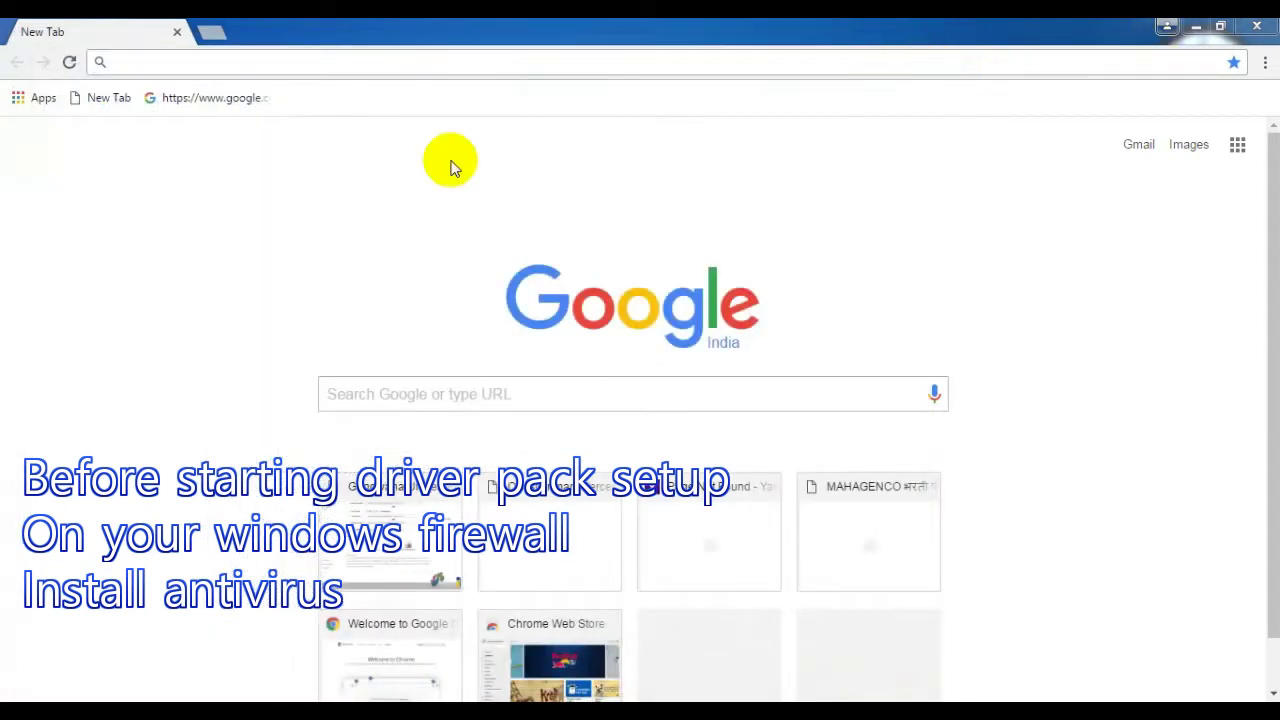
Step: Search Google for 'driverpack solution 2017' and open the drp.su/en result
click(224, 98)
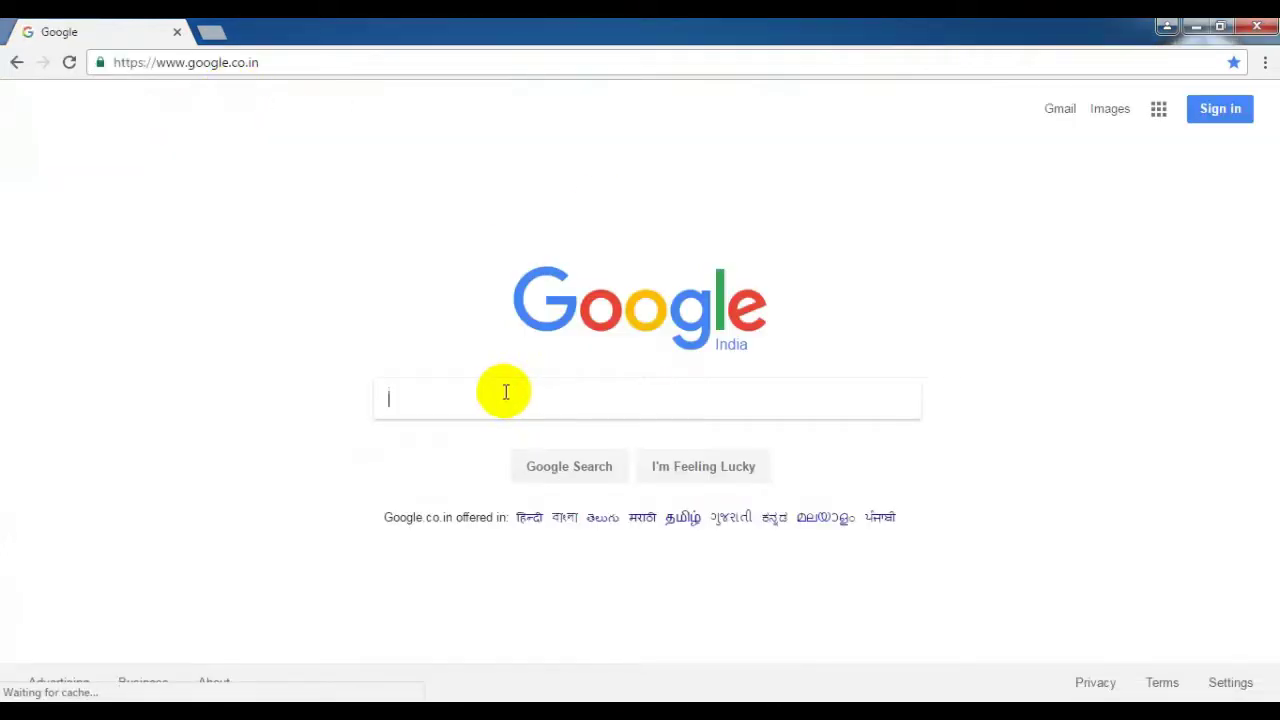
text(driv)
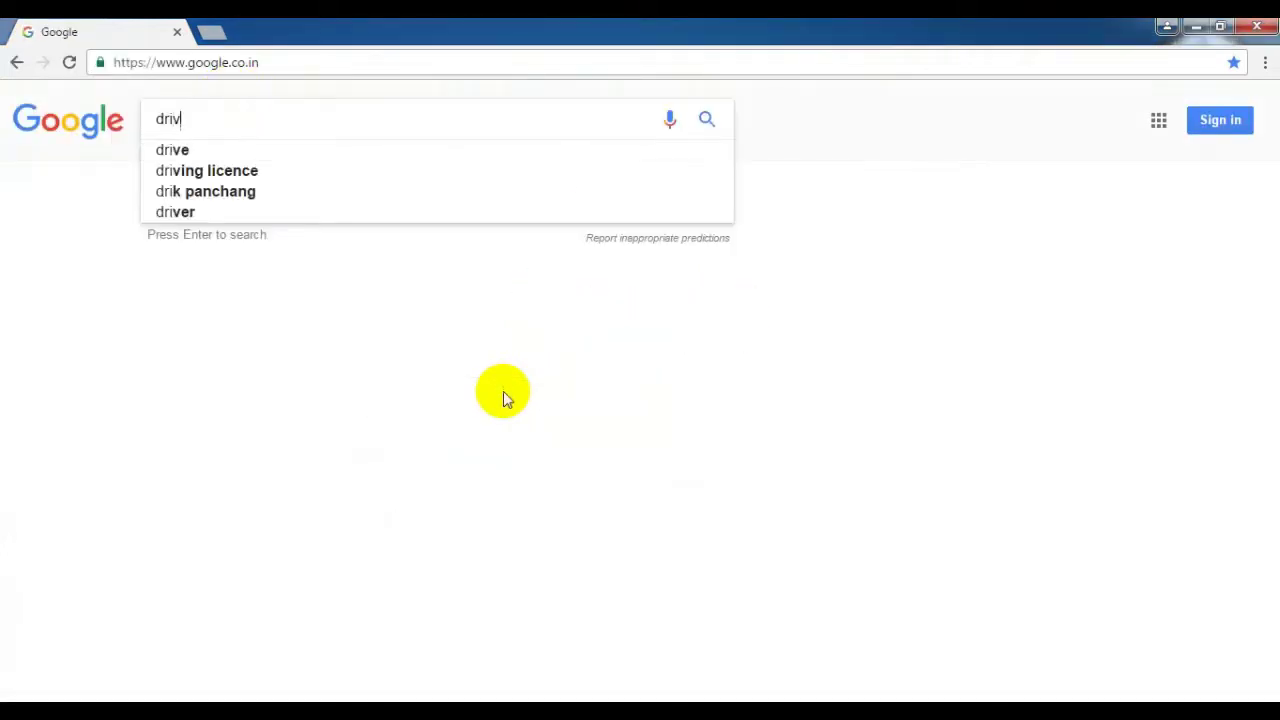
text(erpack)
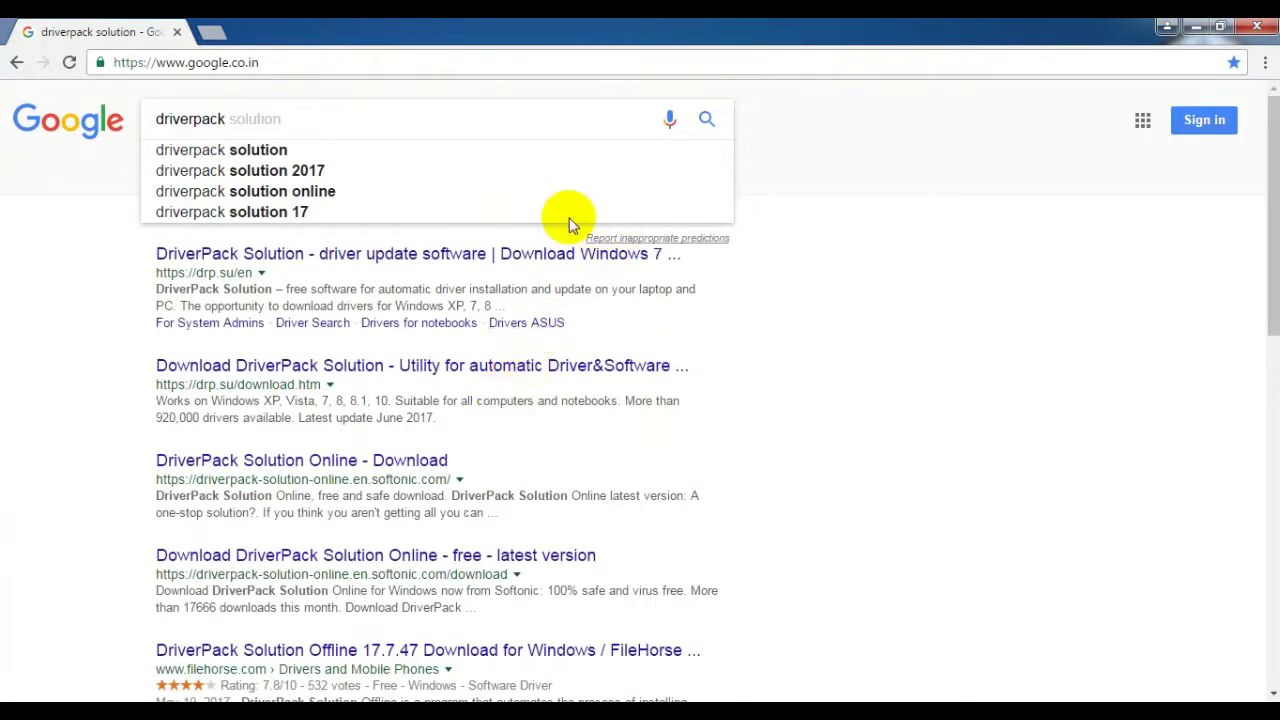
click(314, 253)
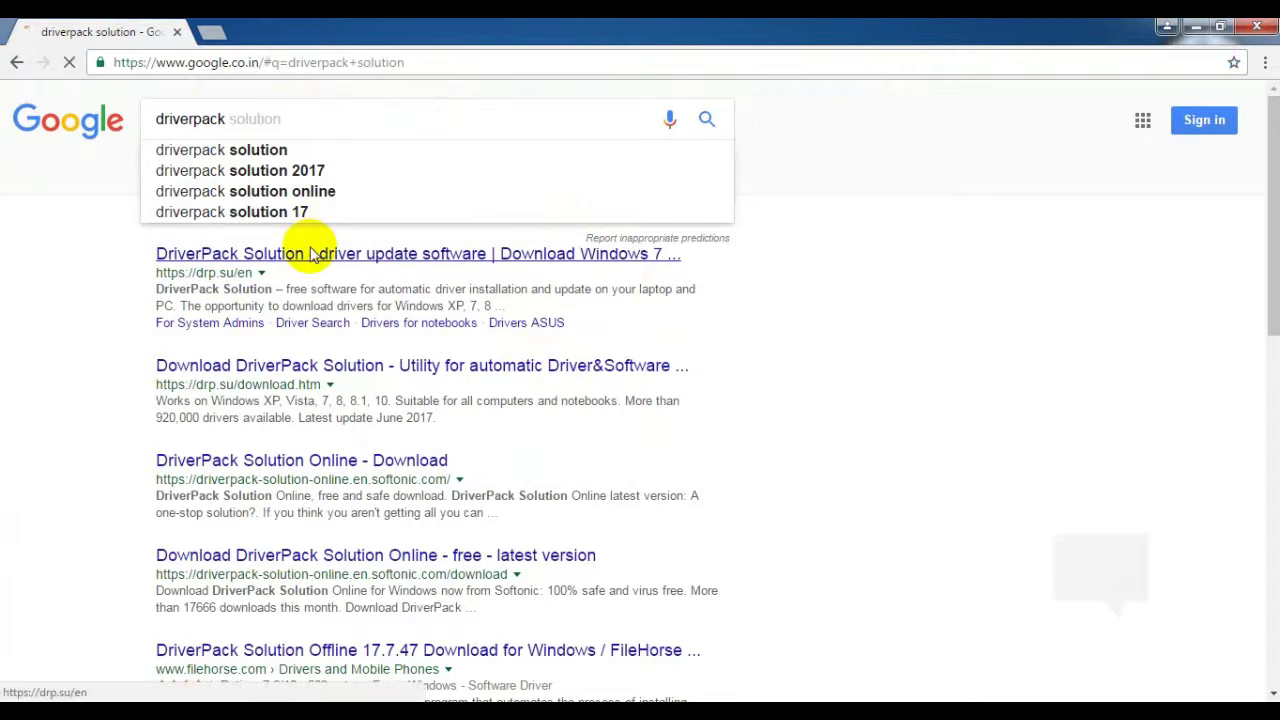
click(300, 172)
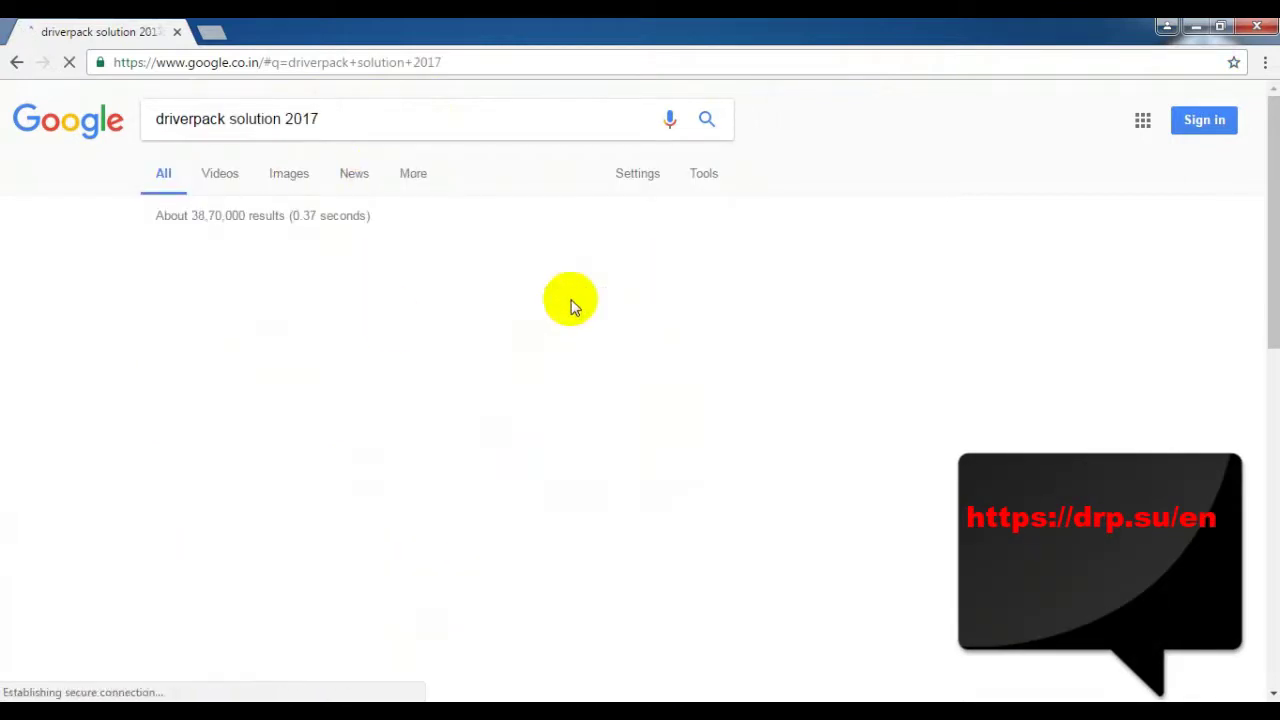
click(470, 381)
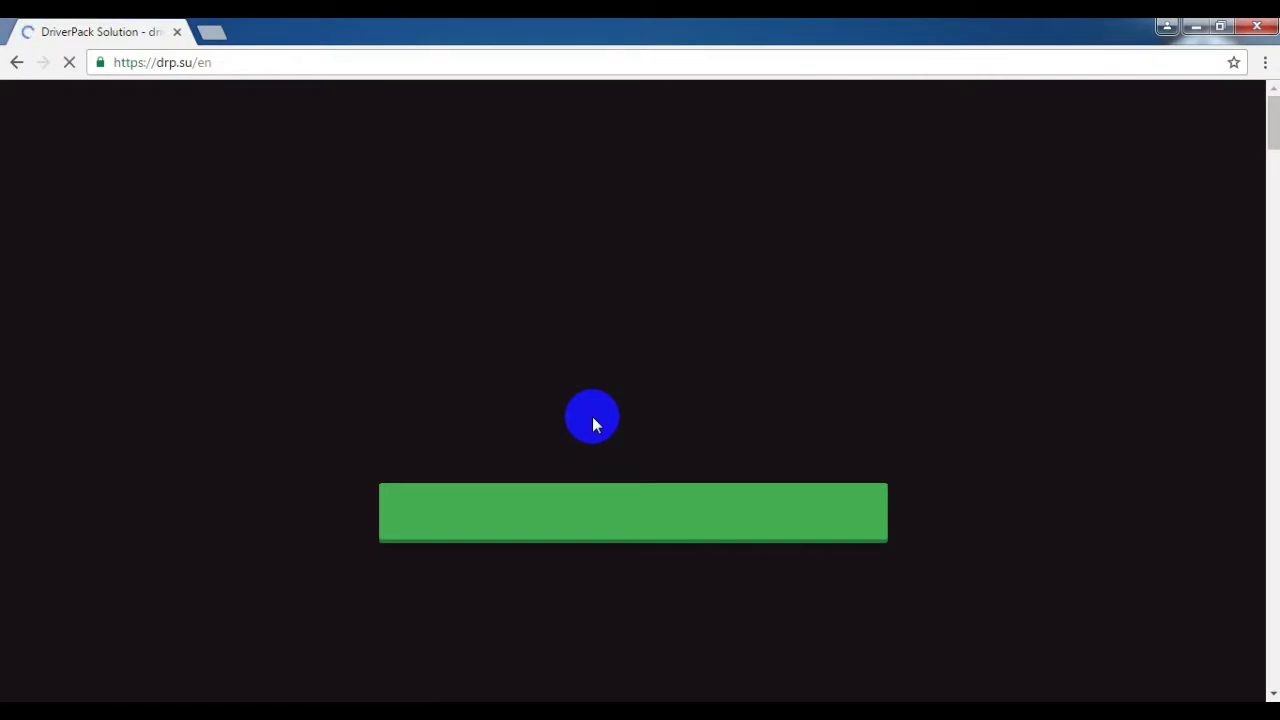
Step: Start downloading the DriverPack-17-Online installer via 'Install all required drivers' on drp.su
click(575, 508)
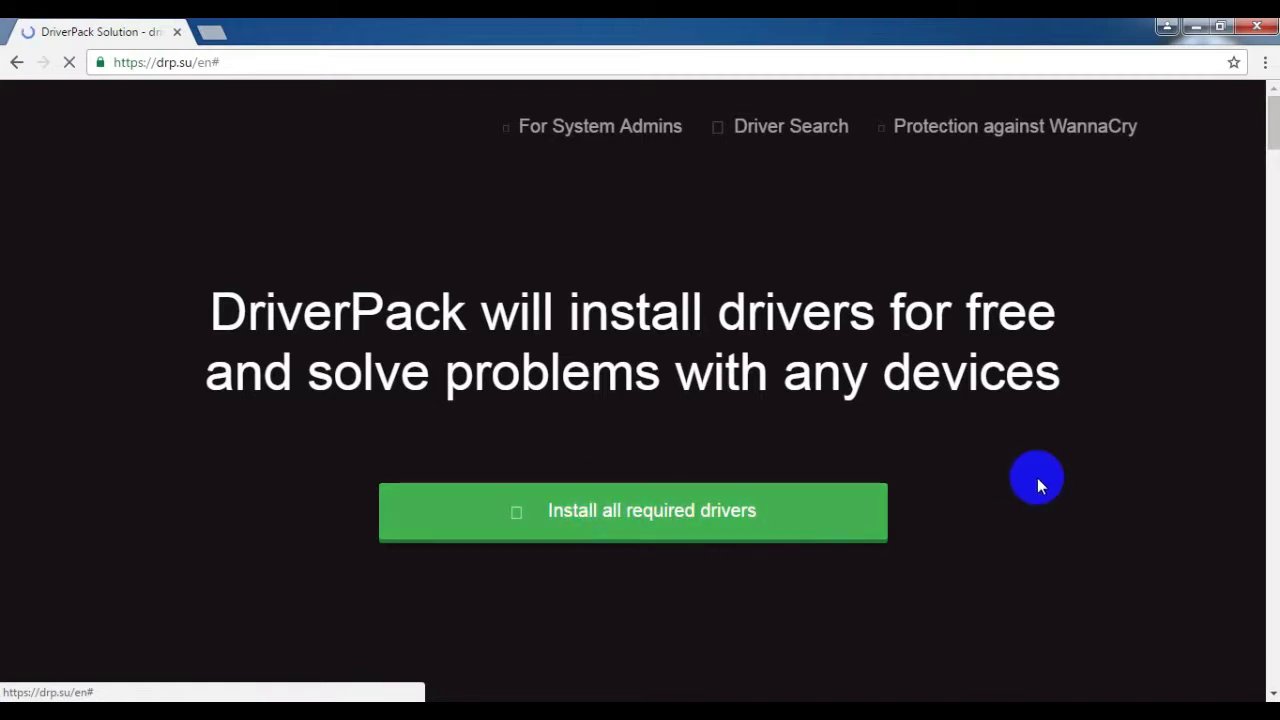
click(879, 503)
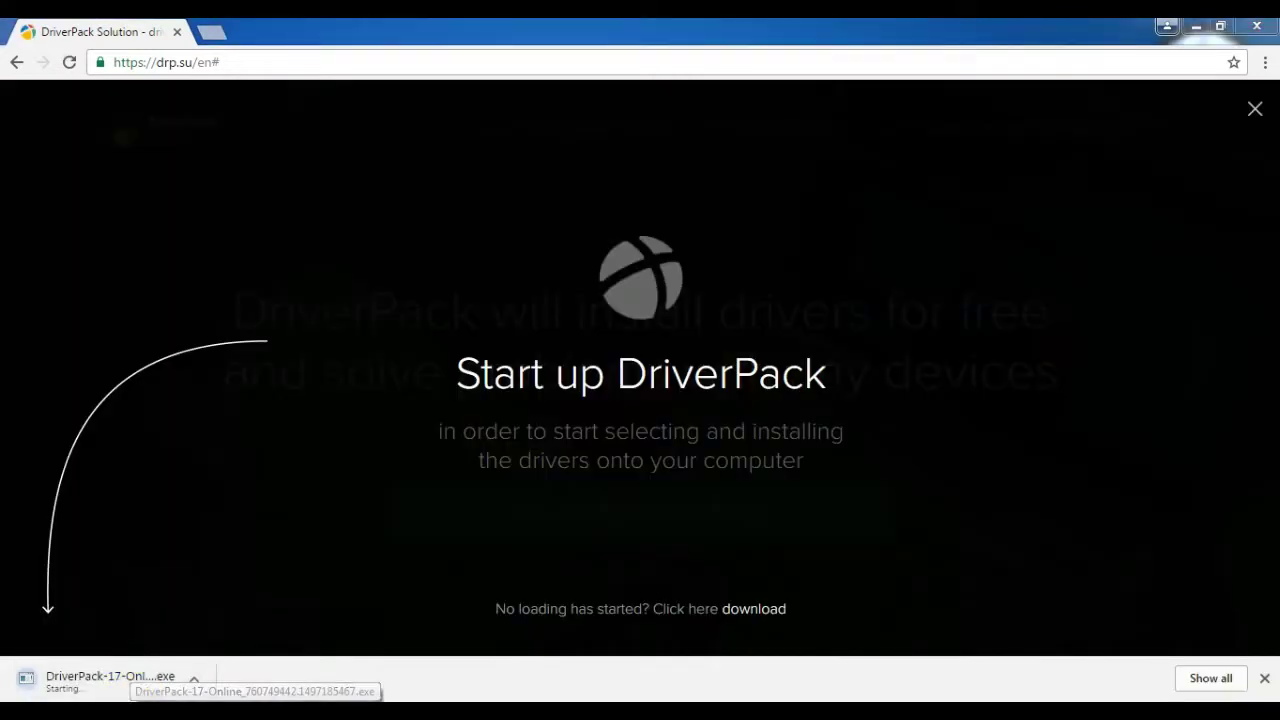
Step: Run the downloaded DriverPack-17-Online .exe, accepting the security warning and letting the app start
click(128, 676)
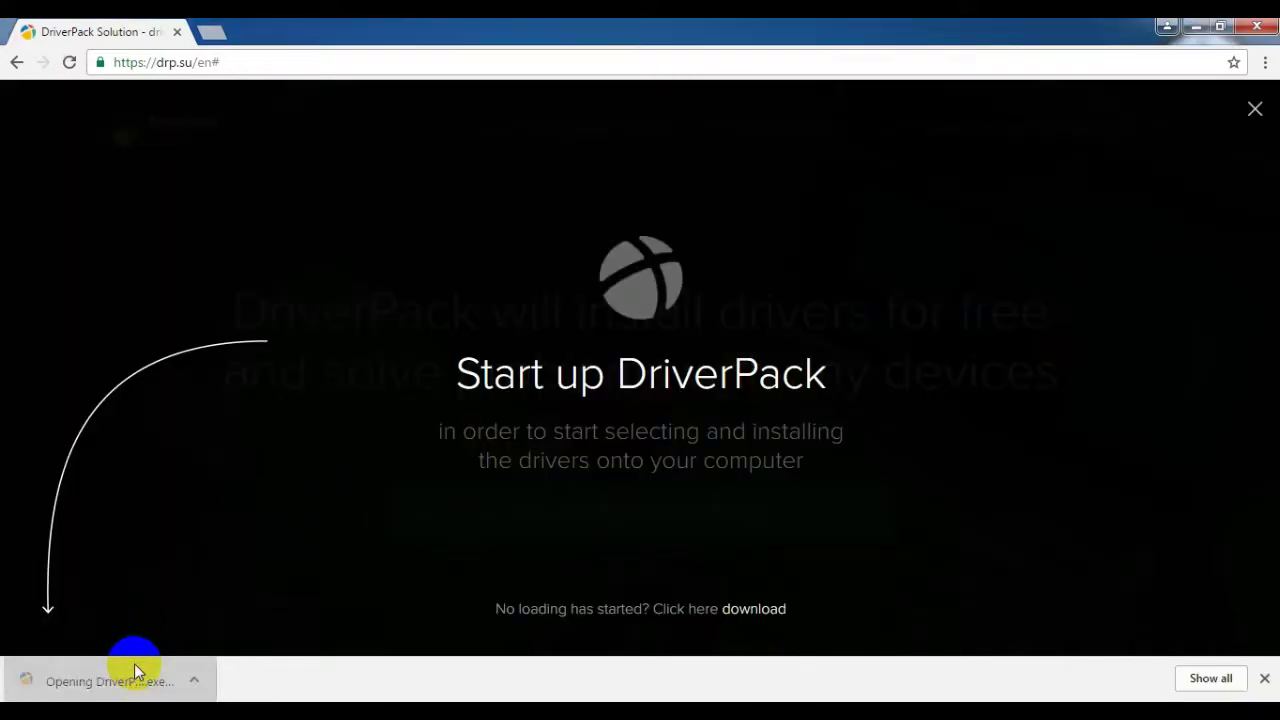
click(686, 381)
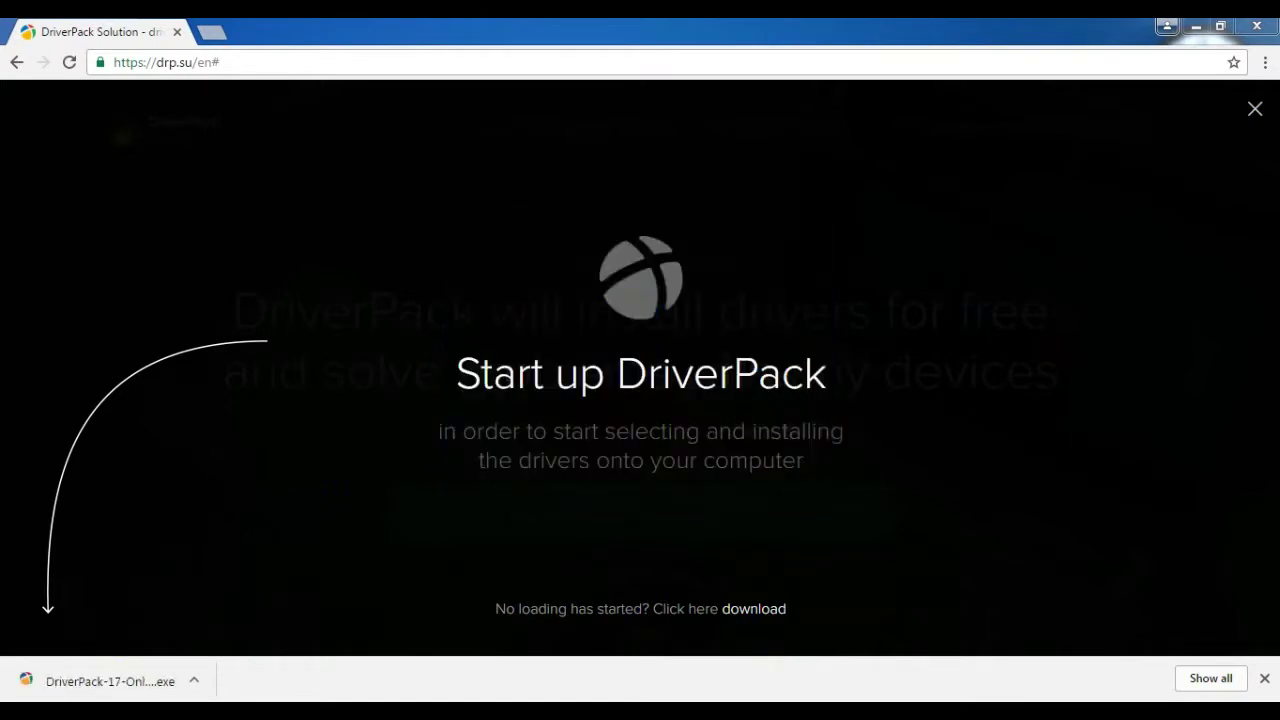
click(641, 349)
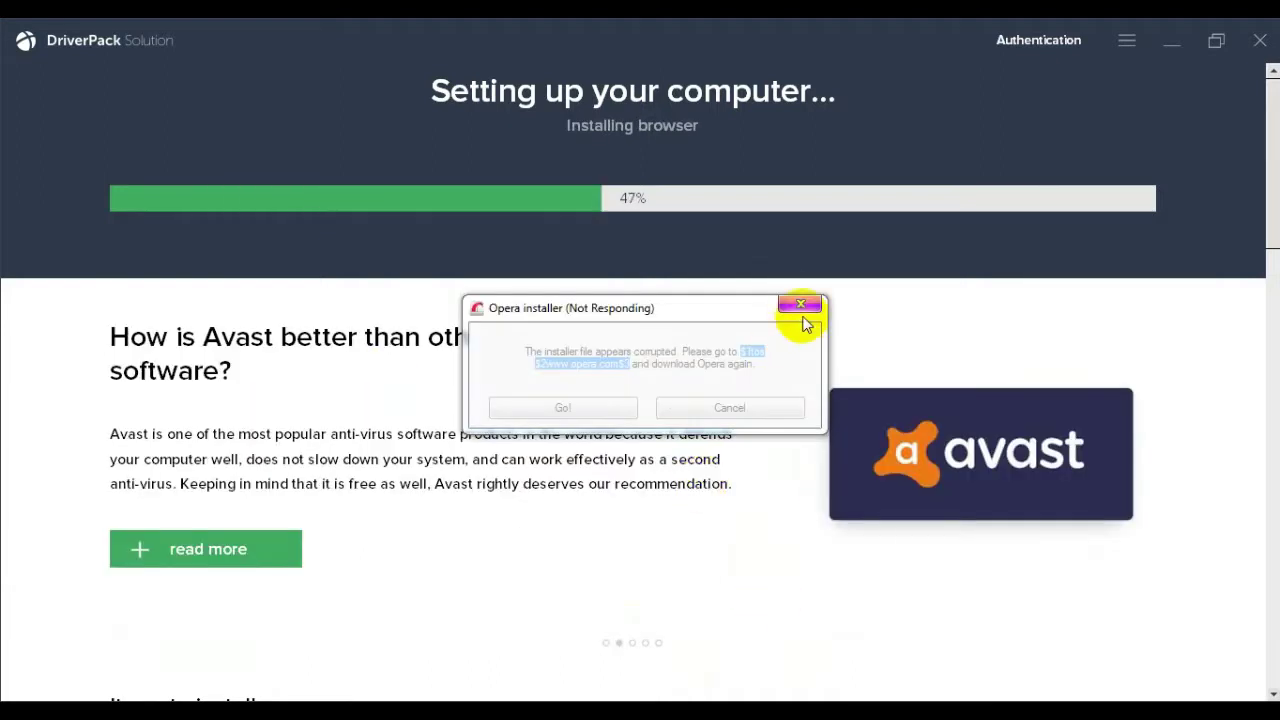
Step: Close the unresponsive Opera installer and finish the Dell tools wizard while setup completes
click(626, 314)
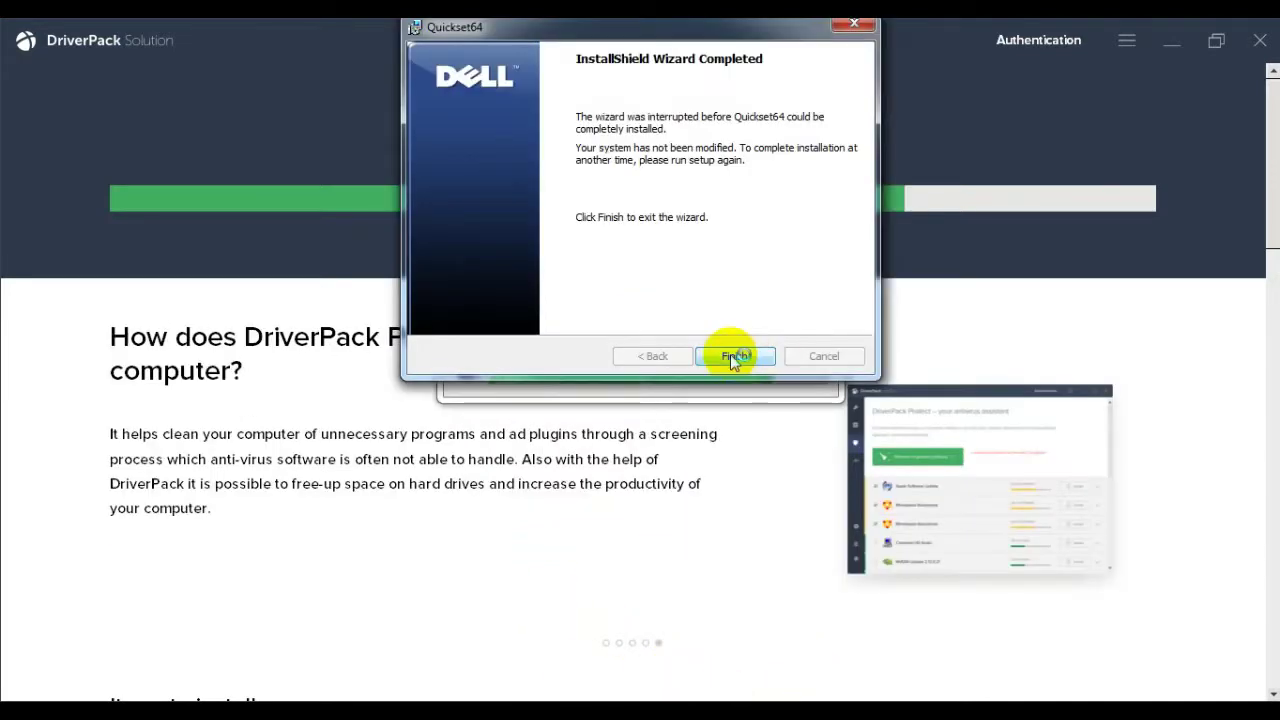
click(731, 354)
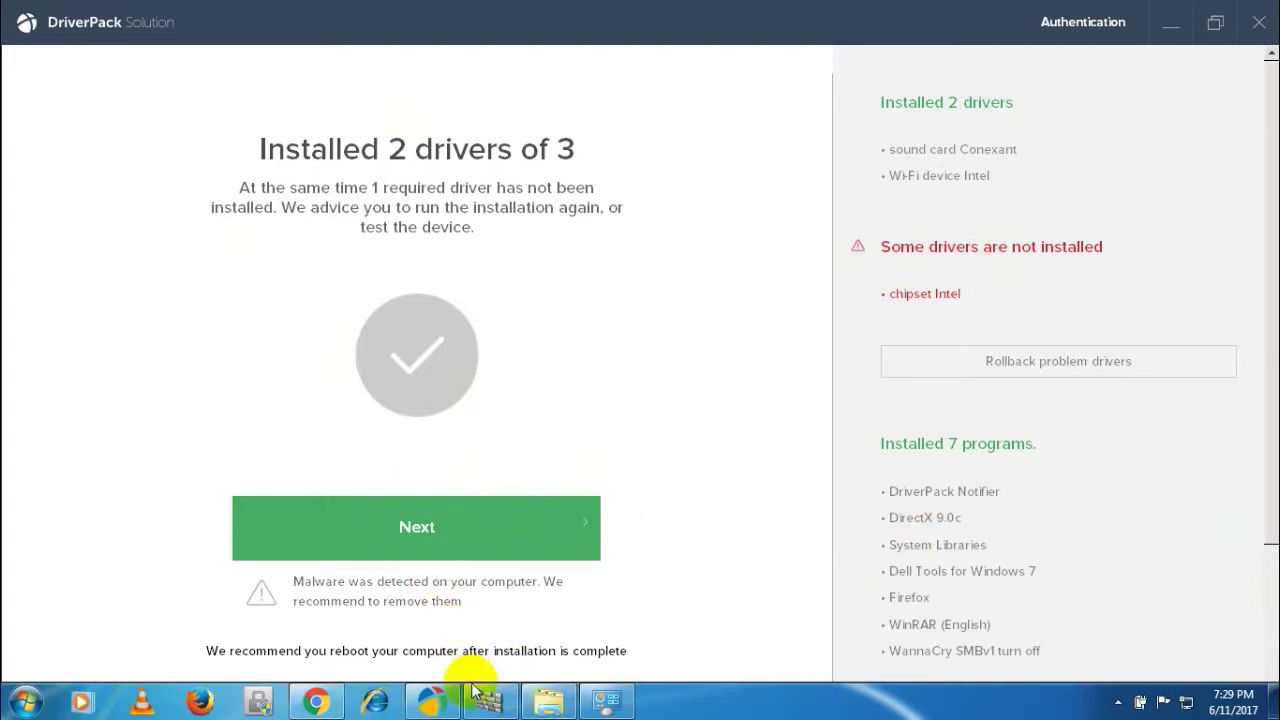
Step: Close the Windows Defender and Control Panel windows and bring up the WinRAR Explorer window
click(505, 708)
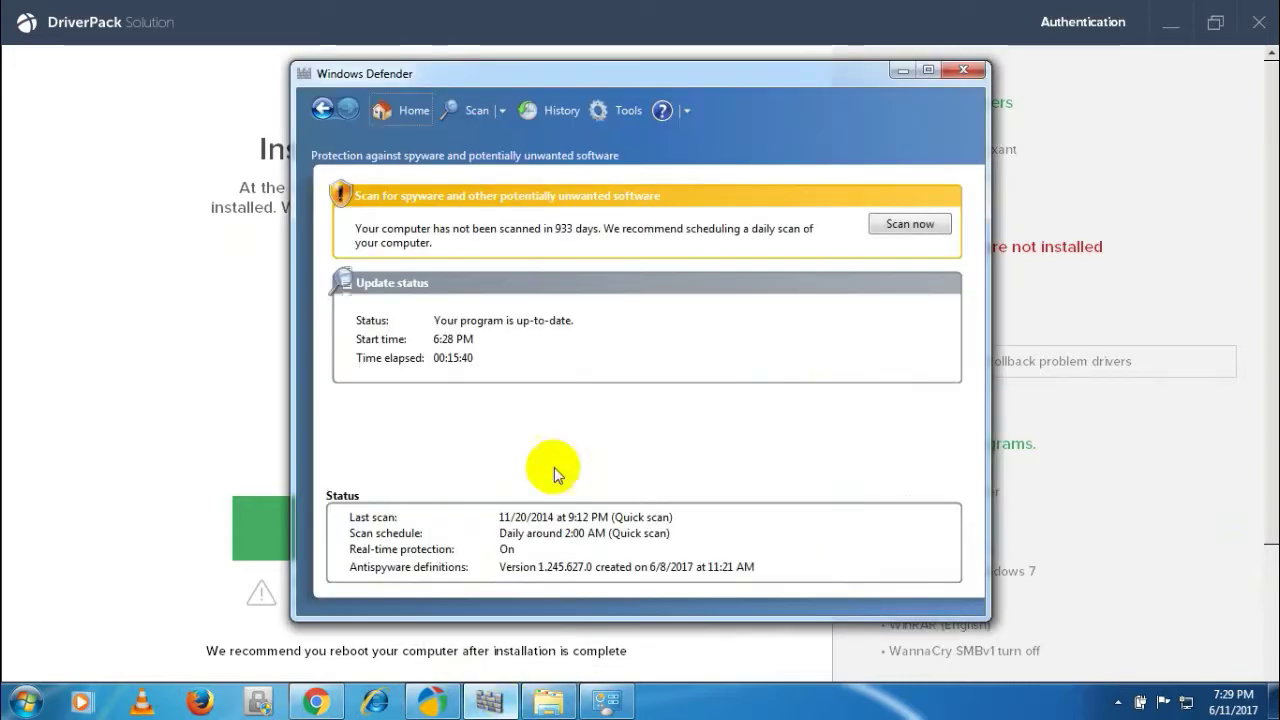
click(965, 70)
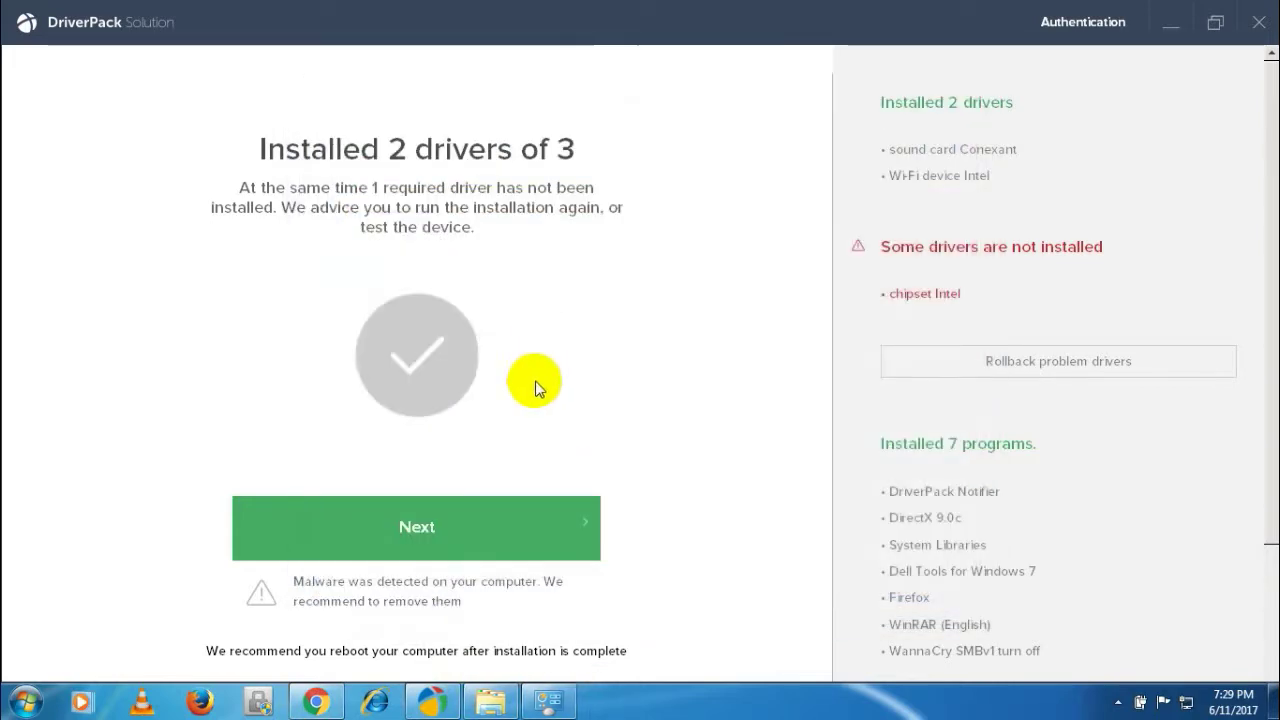
click(548, 701)
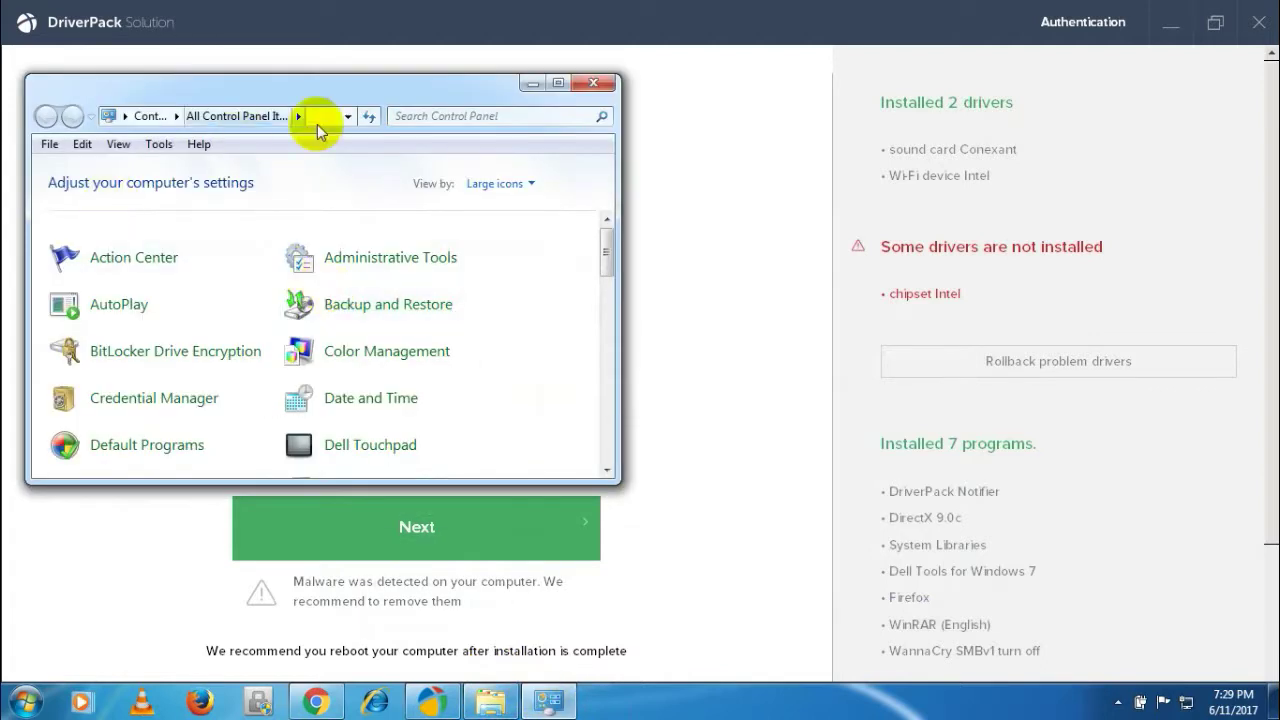
click(600, 82)
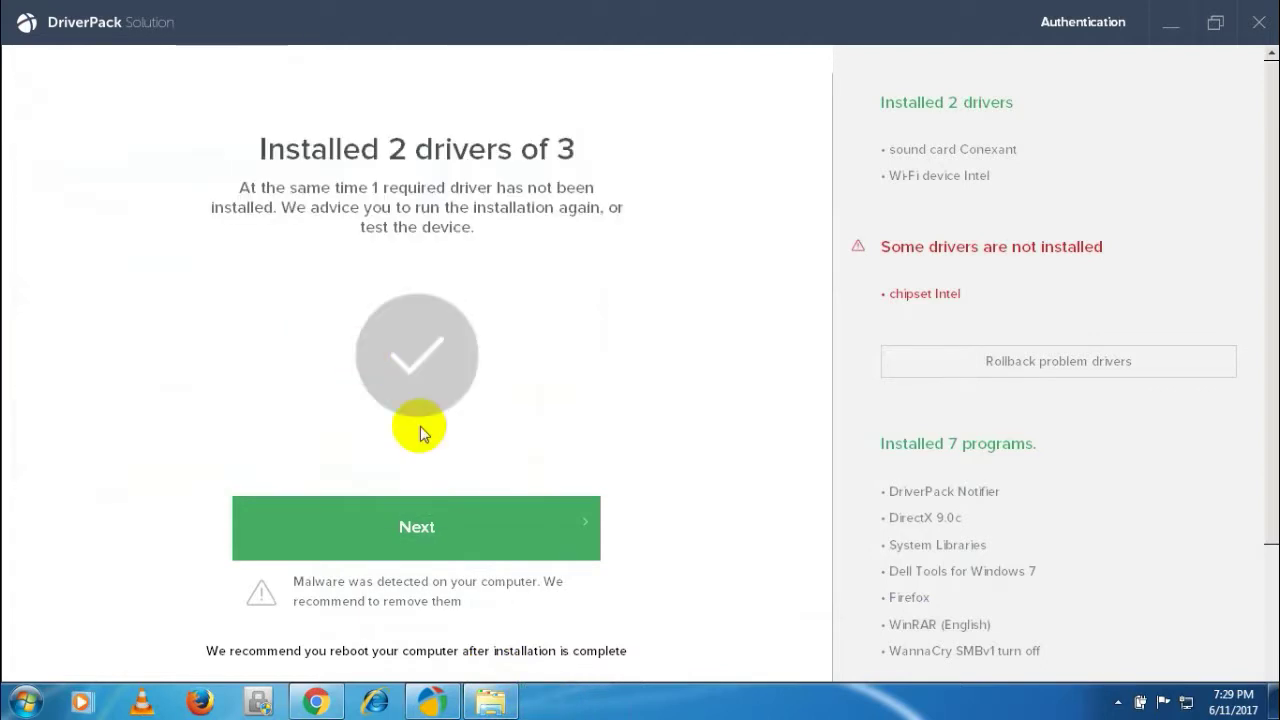
click(491, 705)
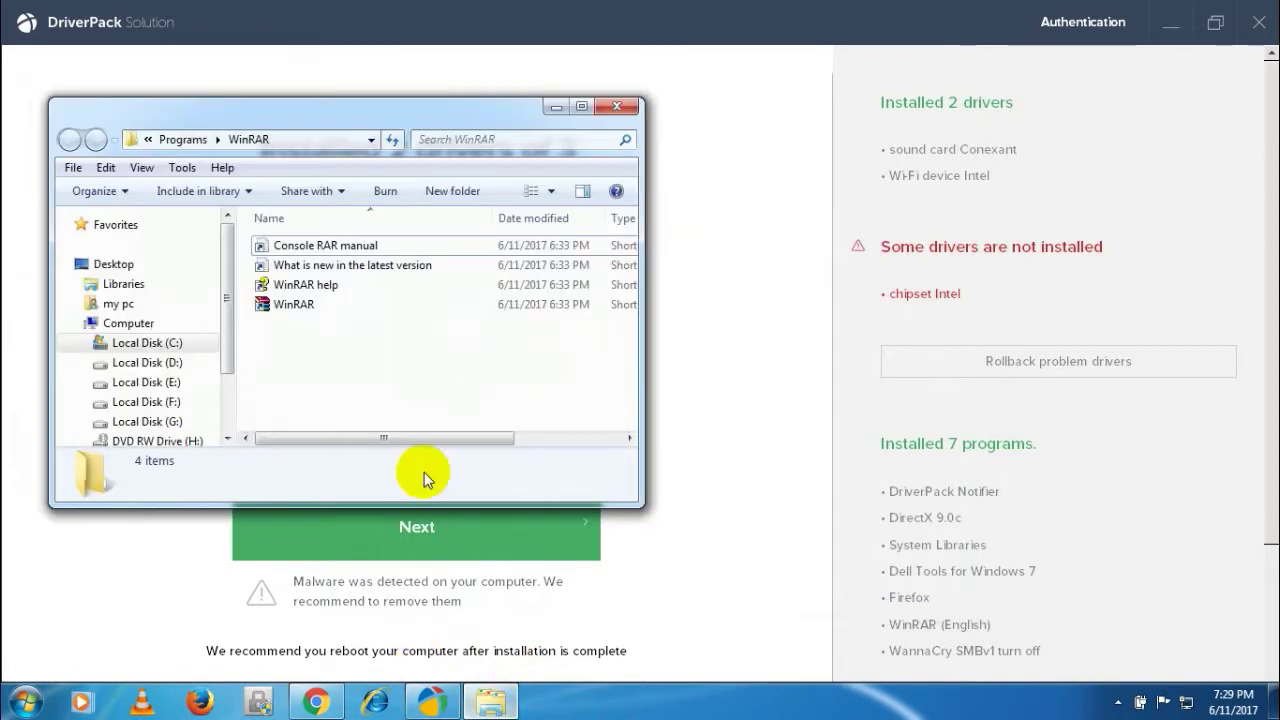
Step: Launch Computer Management from Computer's Manage option, then minimize the Explorer window
right_click(128, 324)
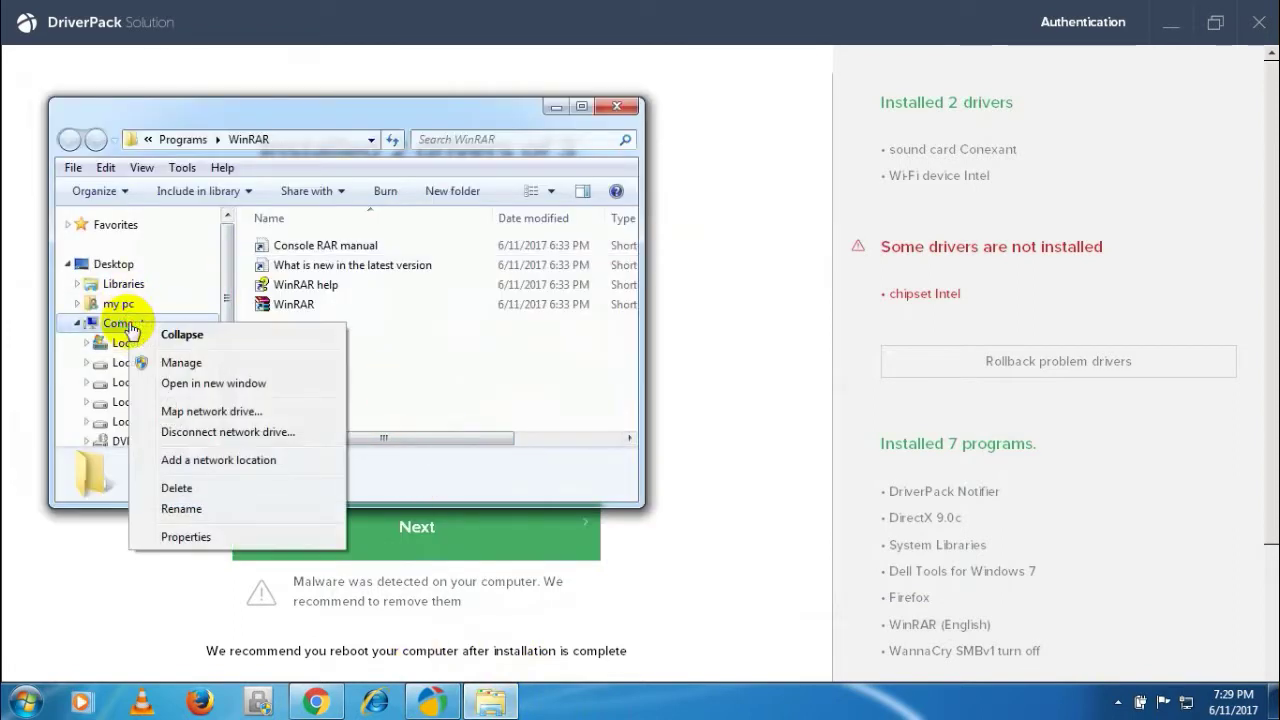
click(214, 364)
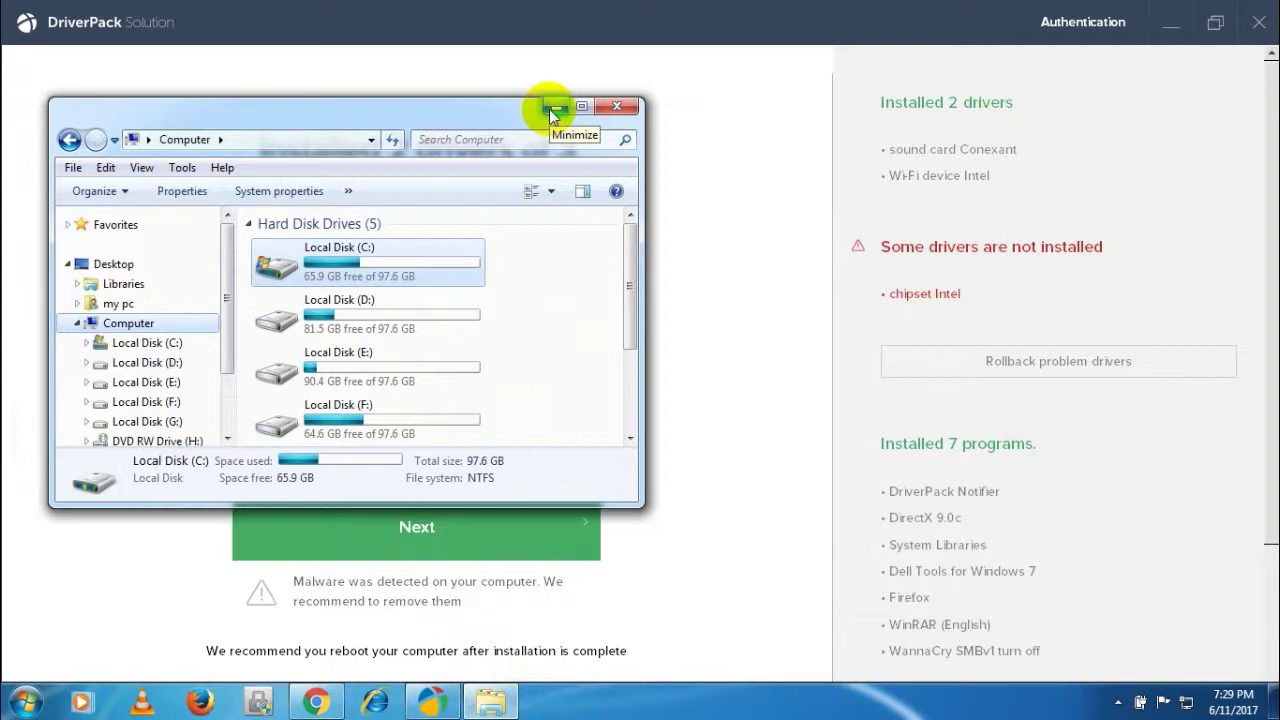
right_click(128, 330)
click(178, 362)
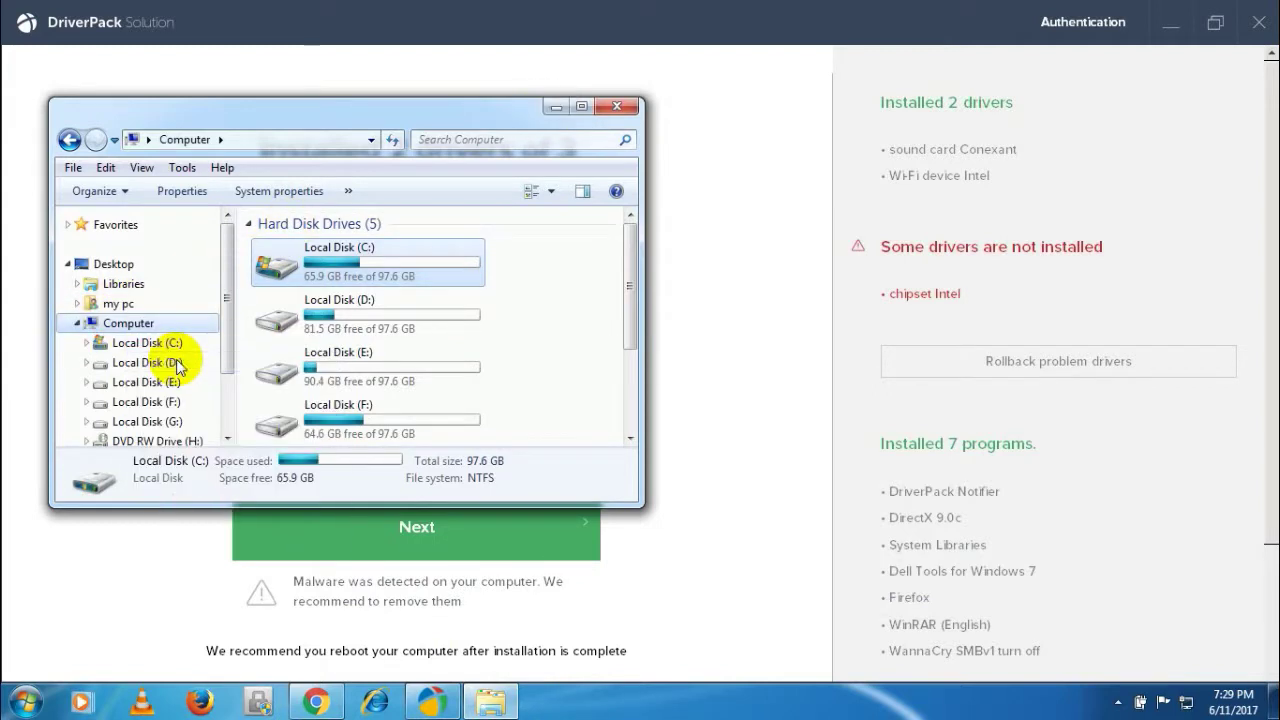
click(554, 106)
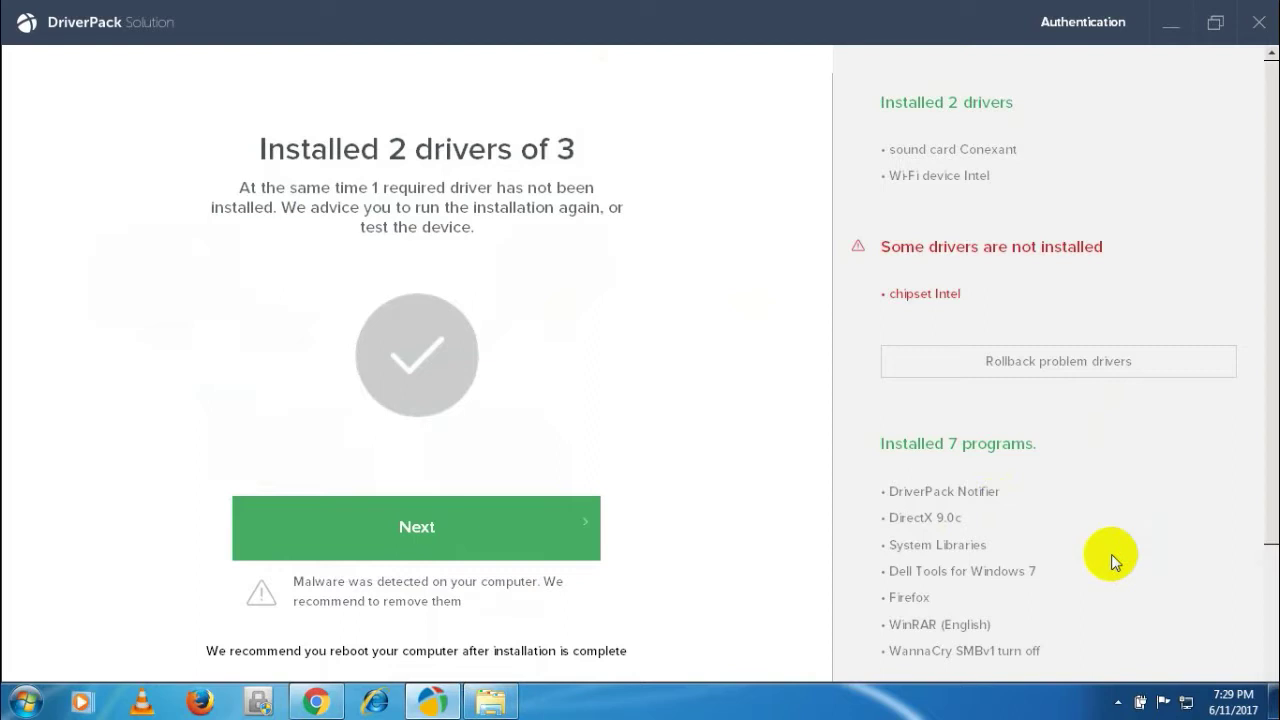
Step: Move past the results summary to the DriverPack Protect page listing 8 unwanted programs
scroll(1111, 554, down, 10)
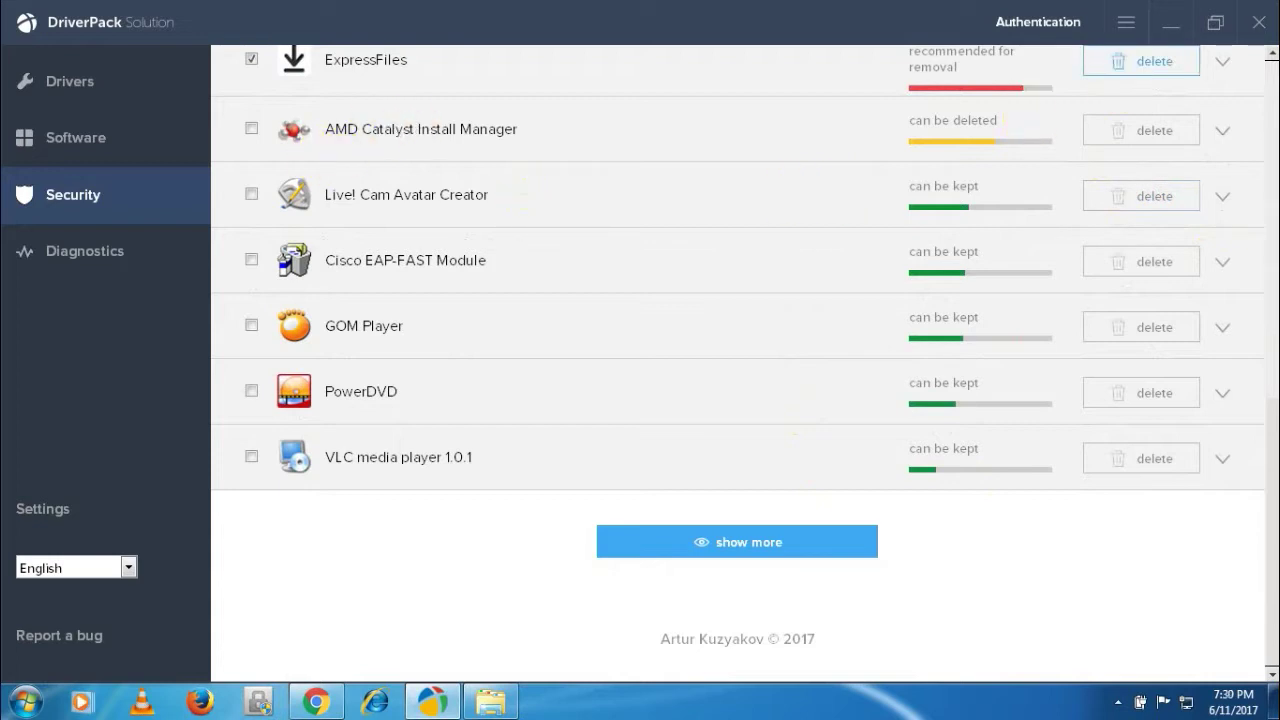
click(1266, 86)
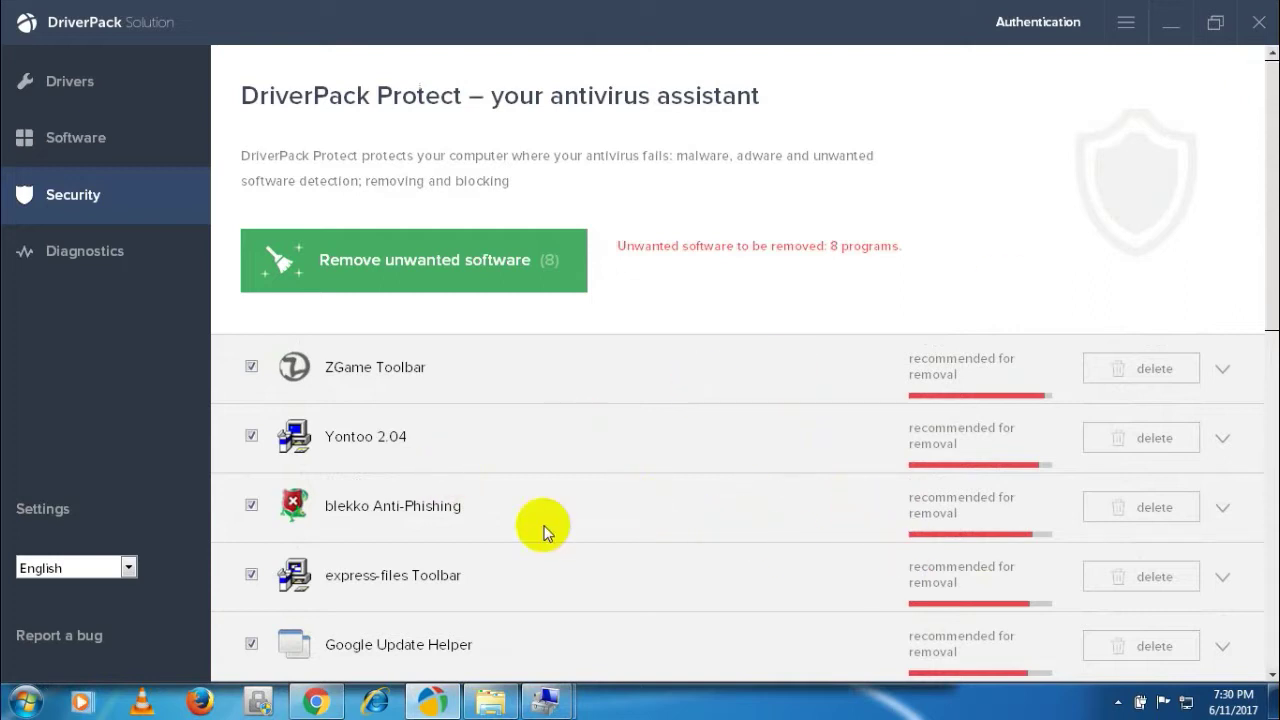
Step: Open Device Manager in Computer Management and expand Network adapters to list the five adapters
mouse_move(540, 708)
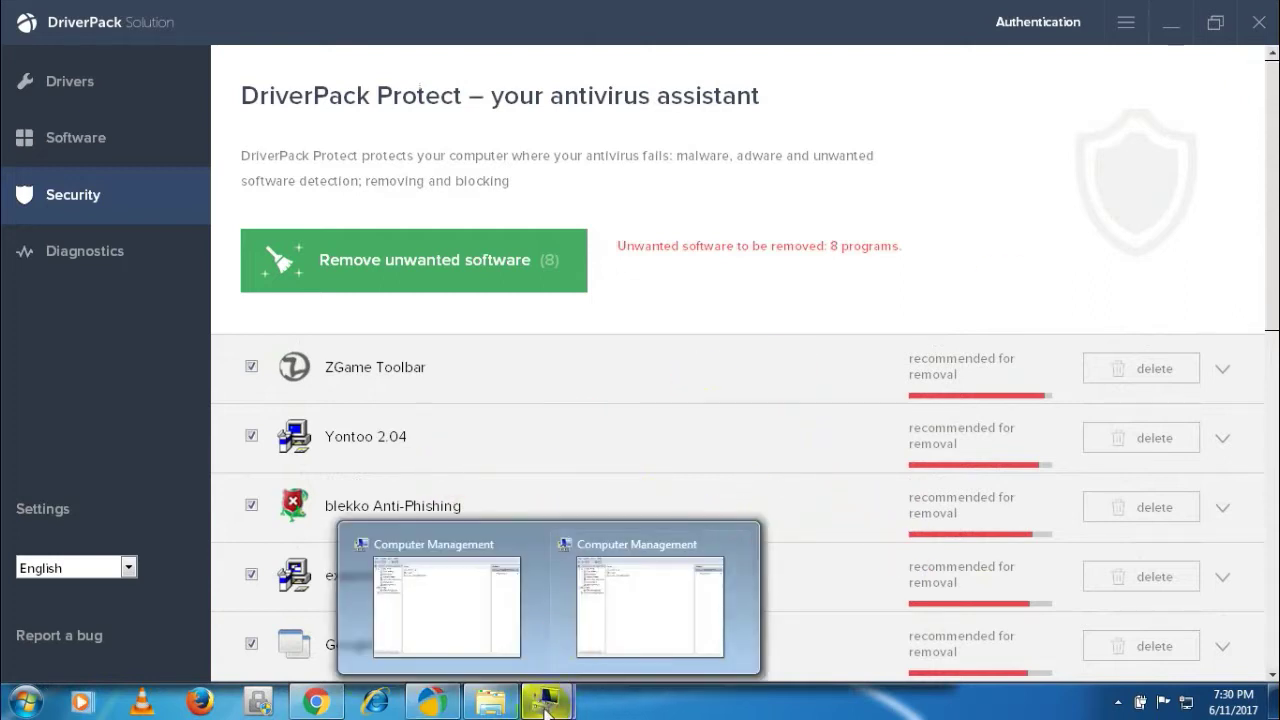
click(614, 628)
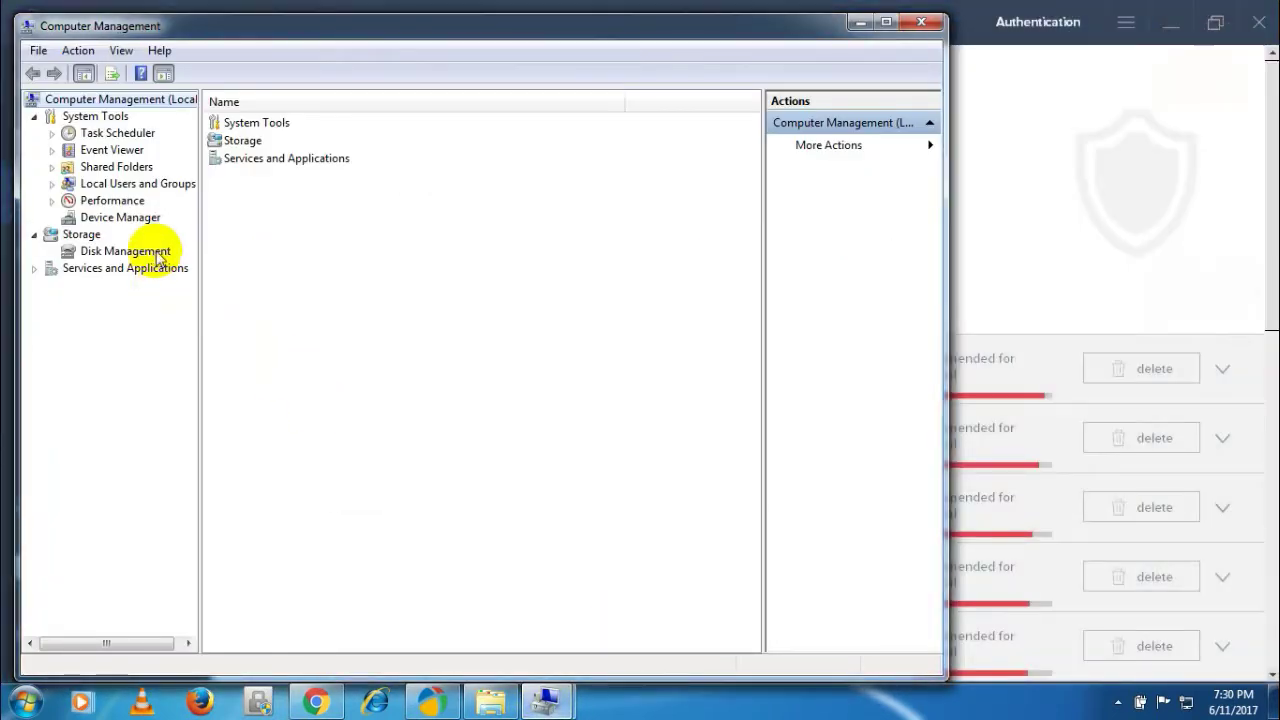
click(131, 218)
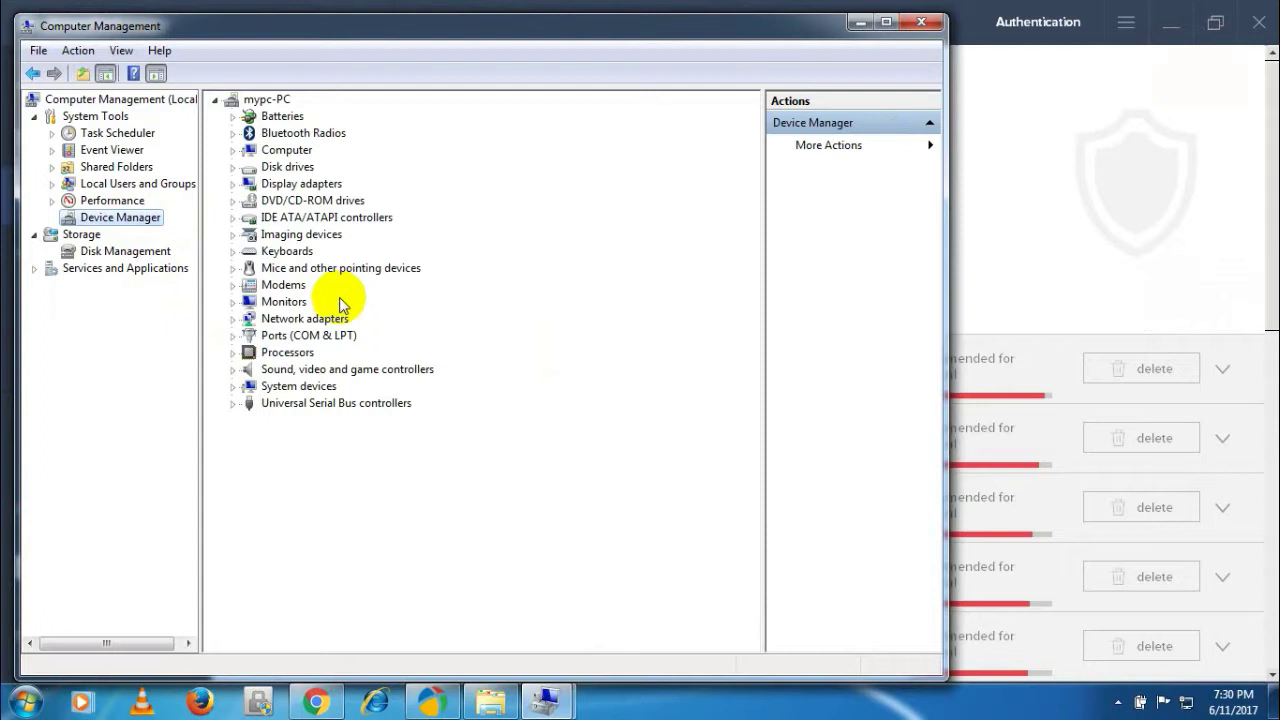
click(232, 320)
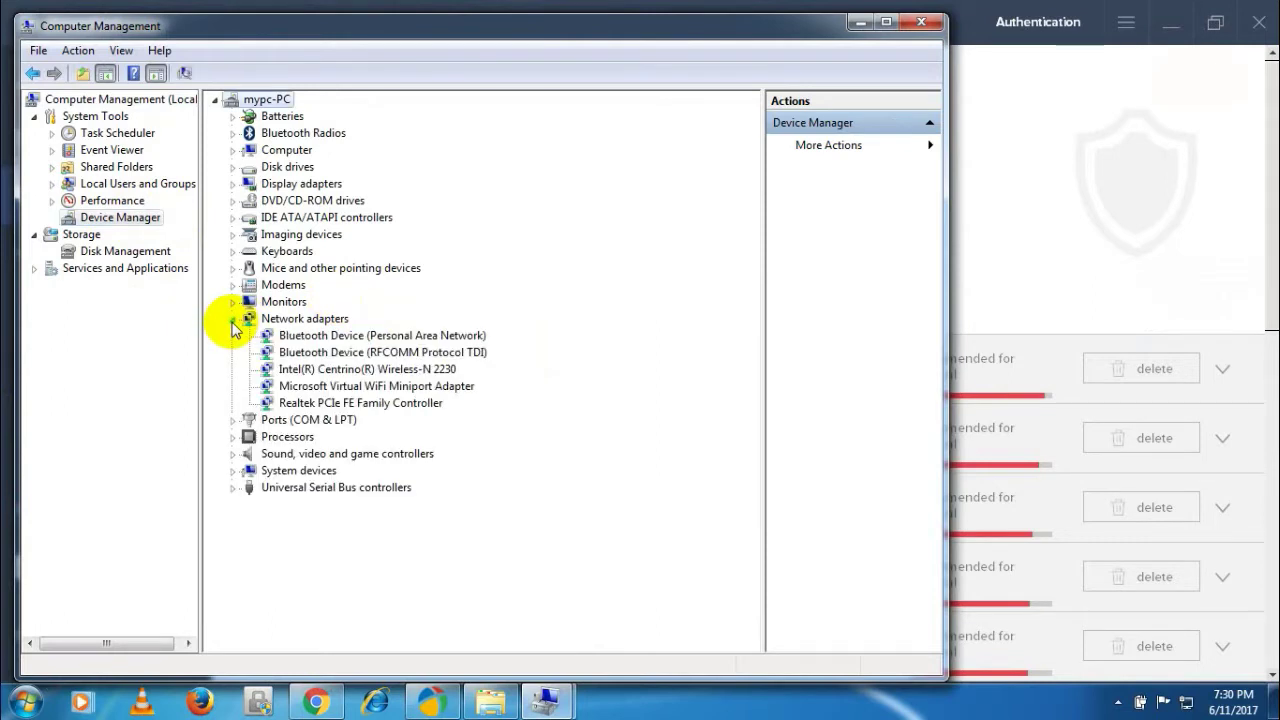